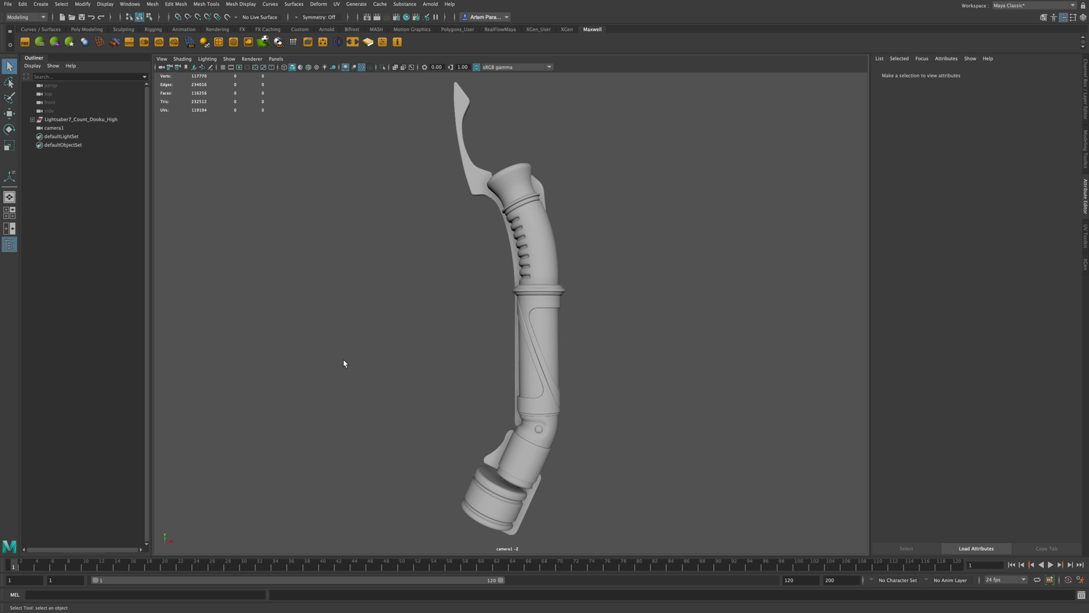
# Start the Maxwell FIRE interactive render and inspect the transform attributes of camera1 and the lightsaber model
pyautogui.click(25, 42)
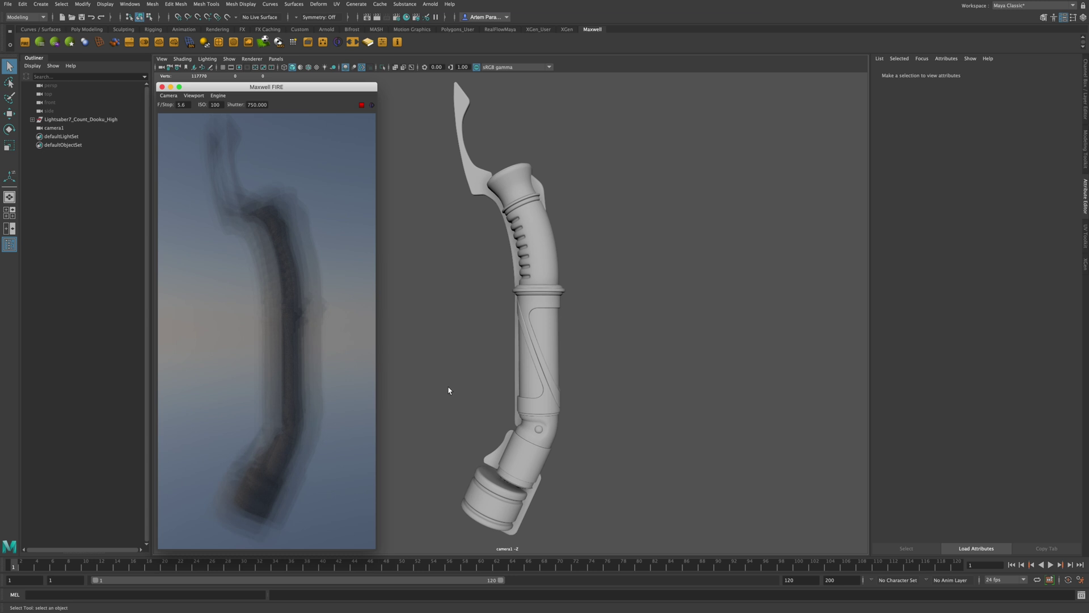
pyautogui.click(51, 129)
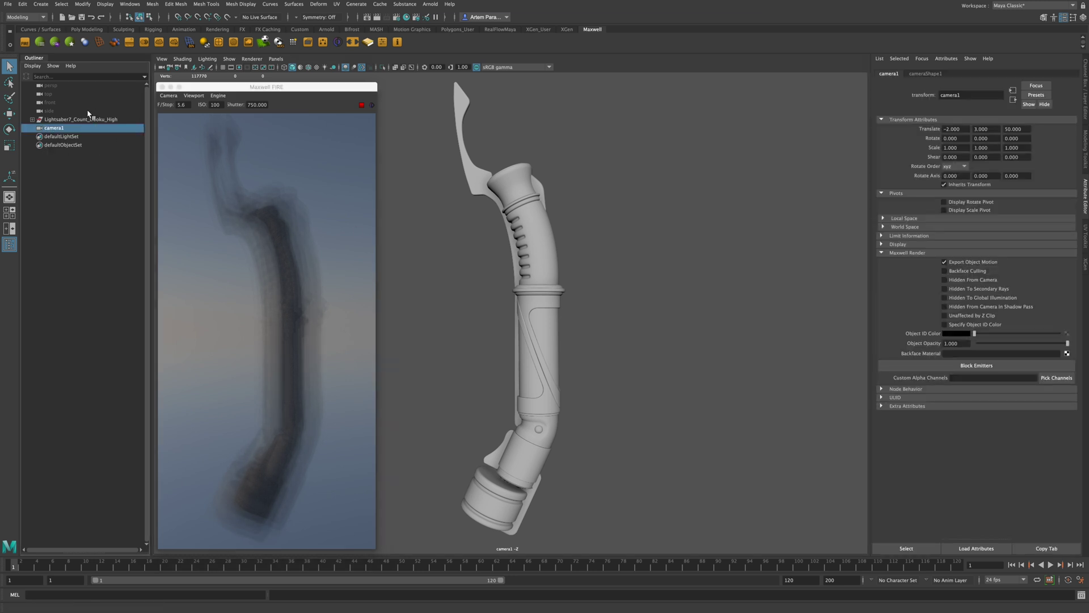
pyautogui.click(63, 120)
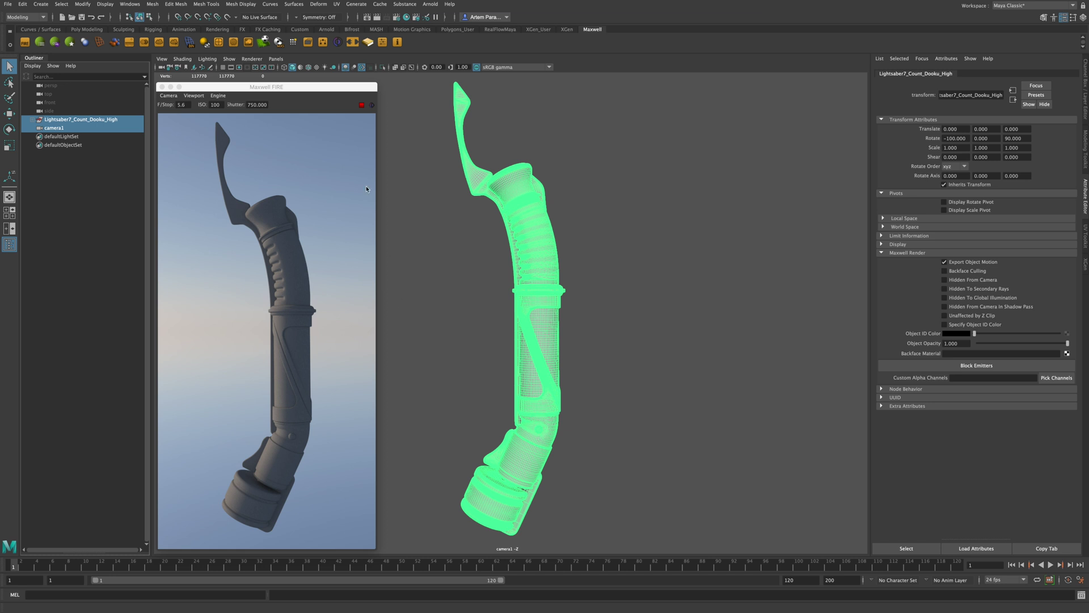
# Set the Maxwell lens type of camera1's shape node to Pin Hole
pyautogui.click(51, 128)
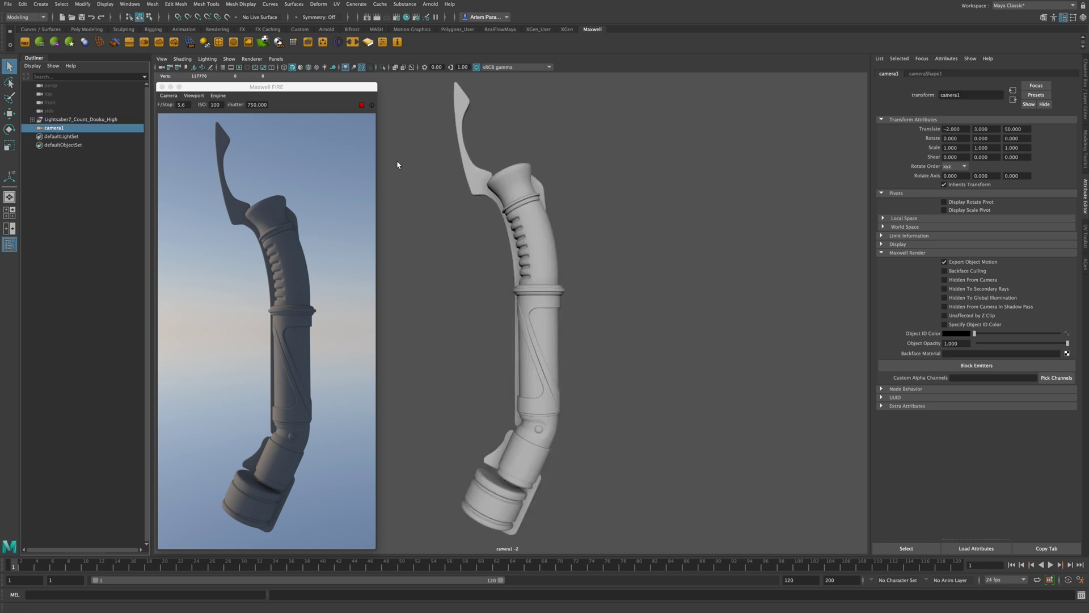
pyautogui.click(927, 74)
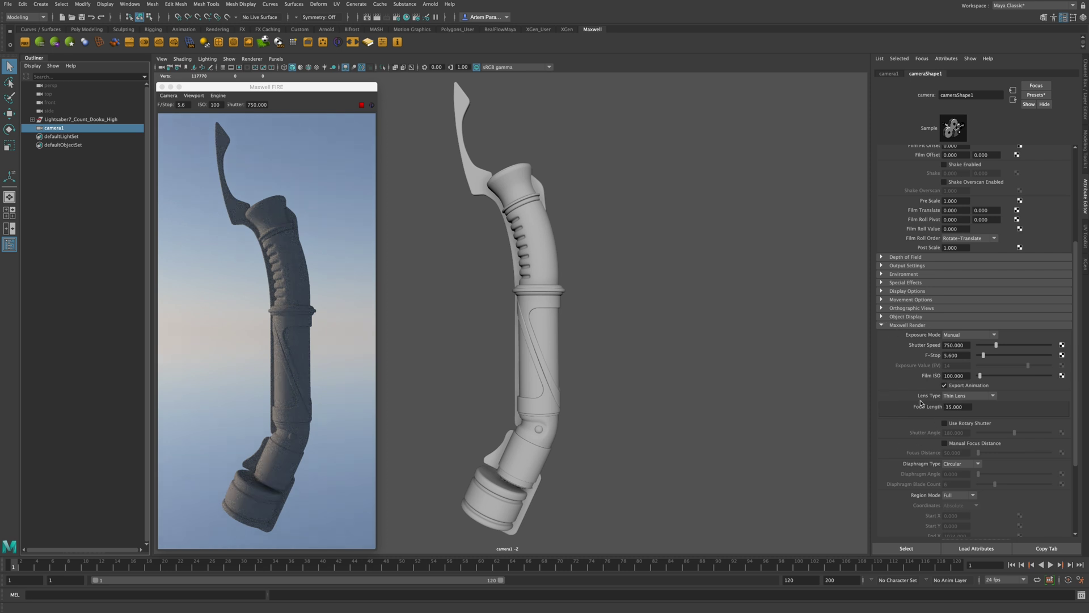
pyautogui.click(956, 396)
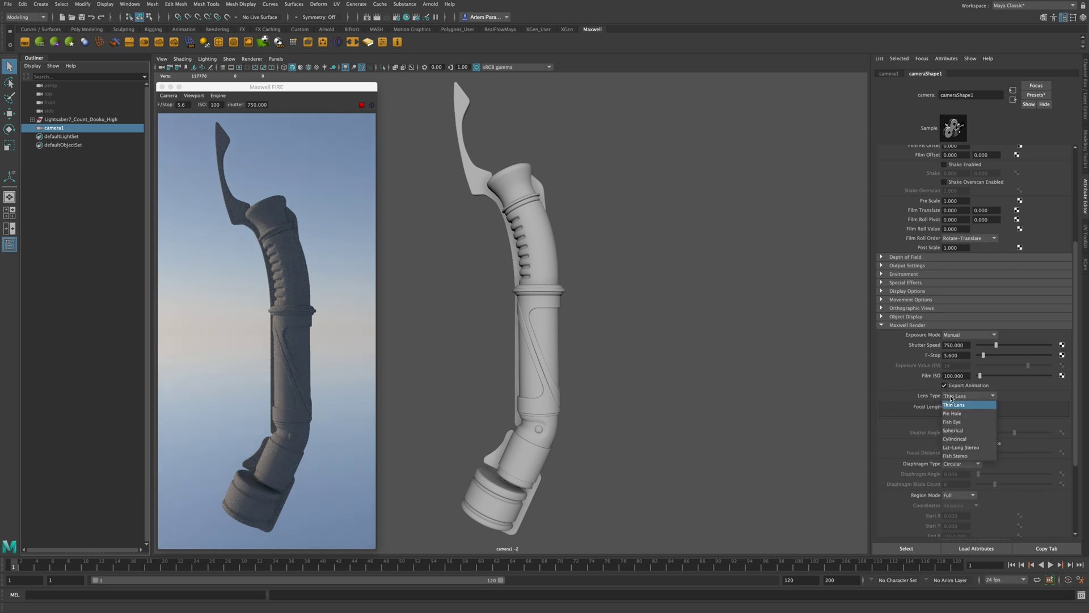
pyautogui.click(951, 414)
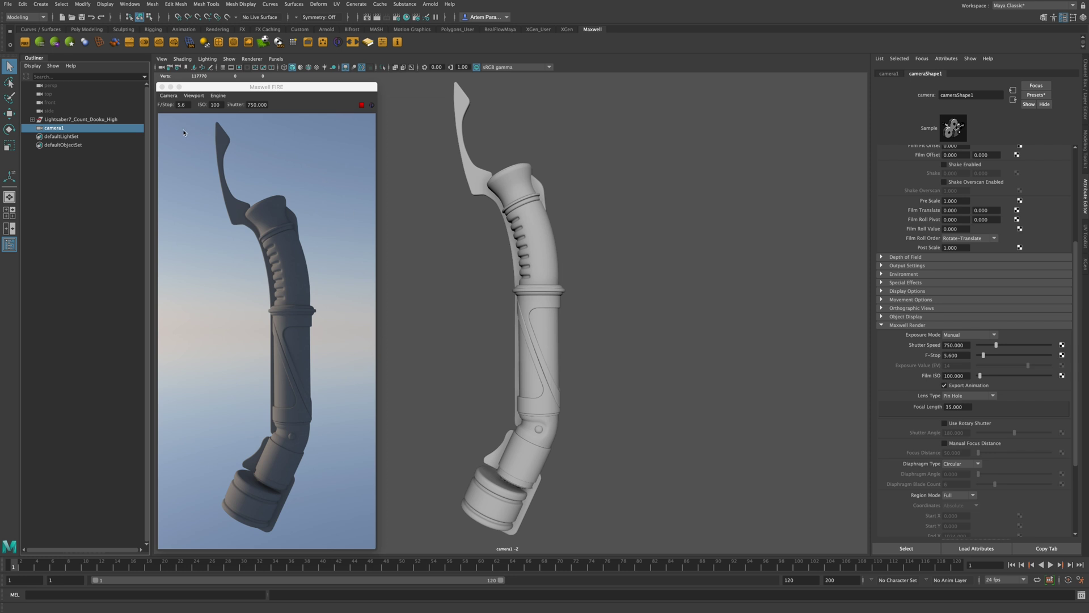
# Enable the image-based environment in the Maxwell render settings
pyautogui.click(396, 17)
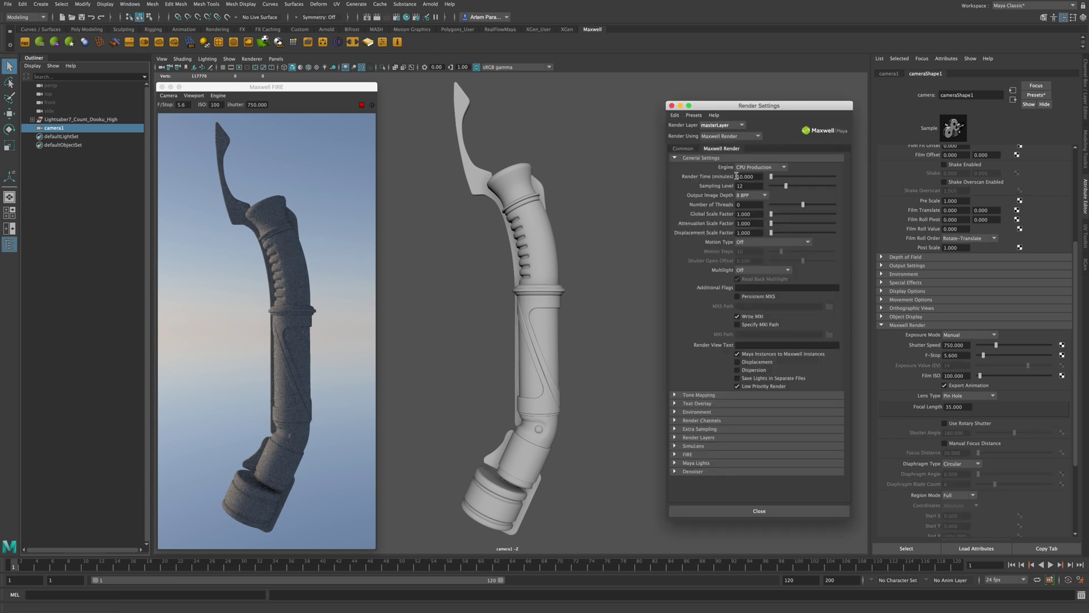
pyautogui.click(673, 413)
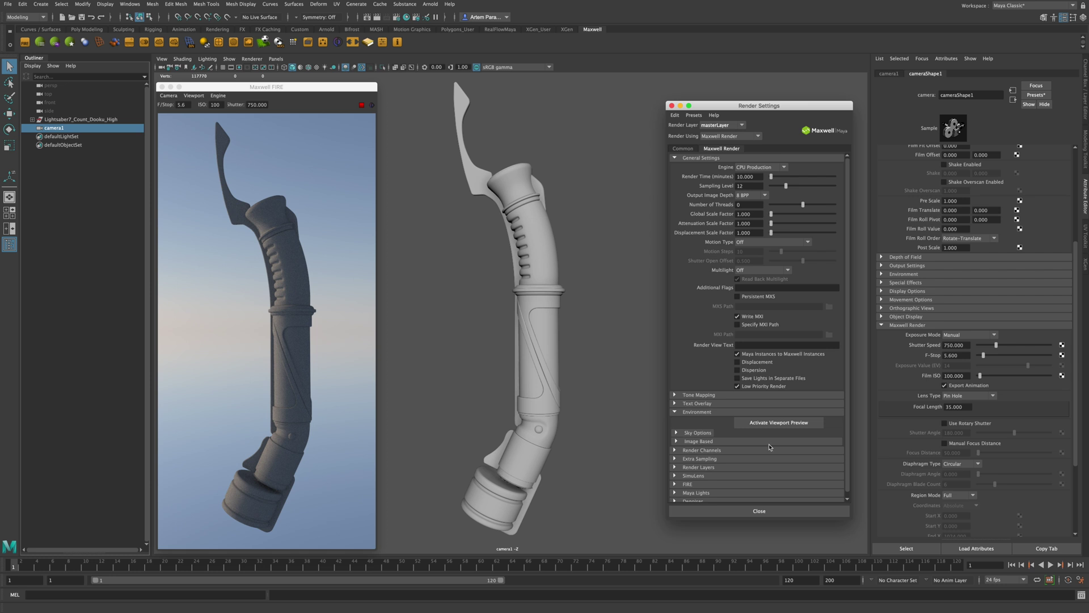
pyautogui.click(676, 441)
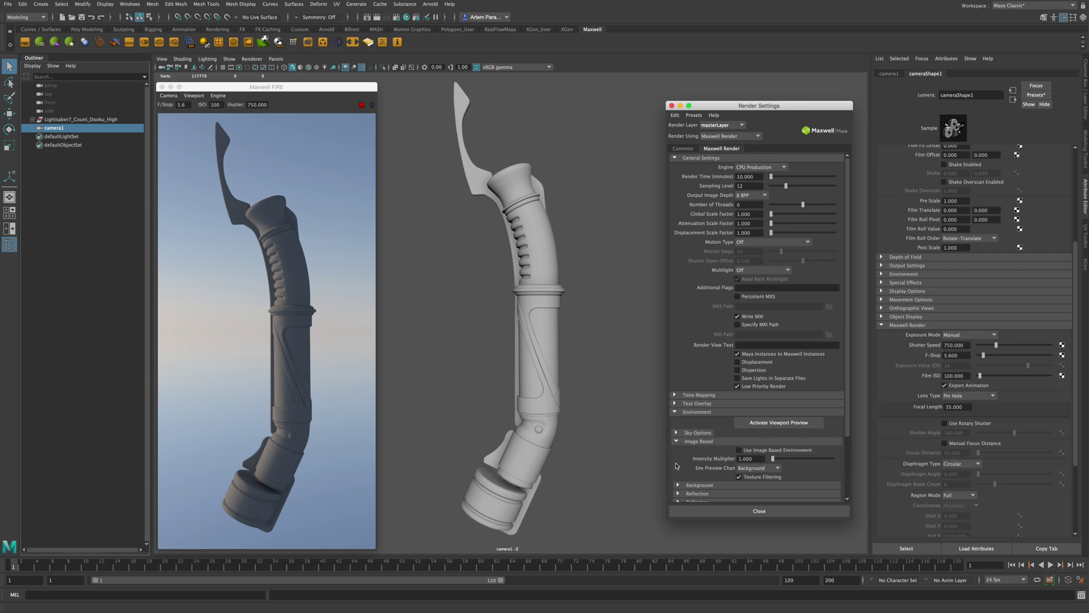
pyautogui.click(739, 450)
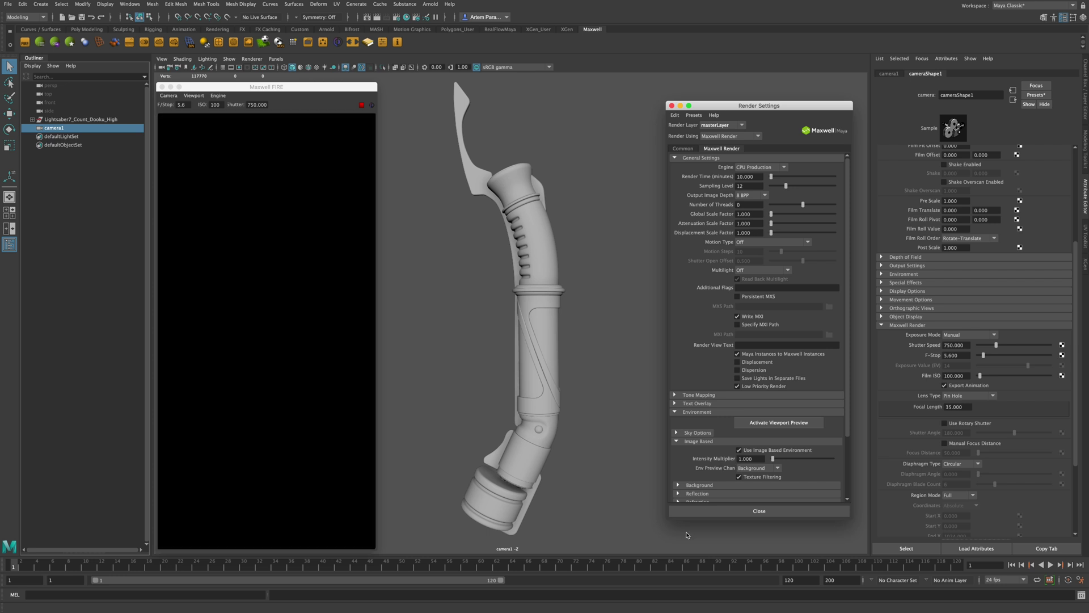
# Pause FIRE, load canada_montreal_pierre_kitchen_2k.exr from the Small_2k folder as the environment's background texture, and restart the preview
pyautogui.click(362, 105)
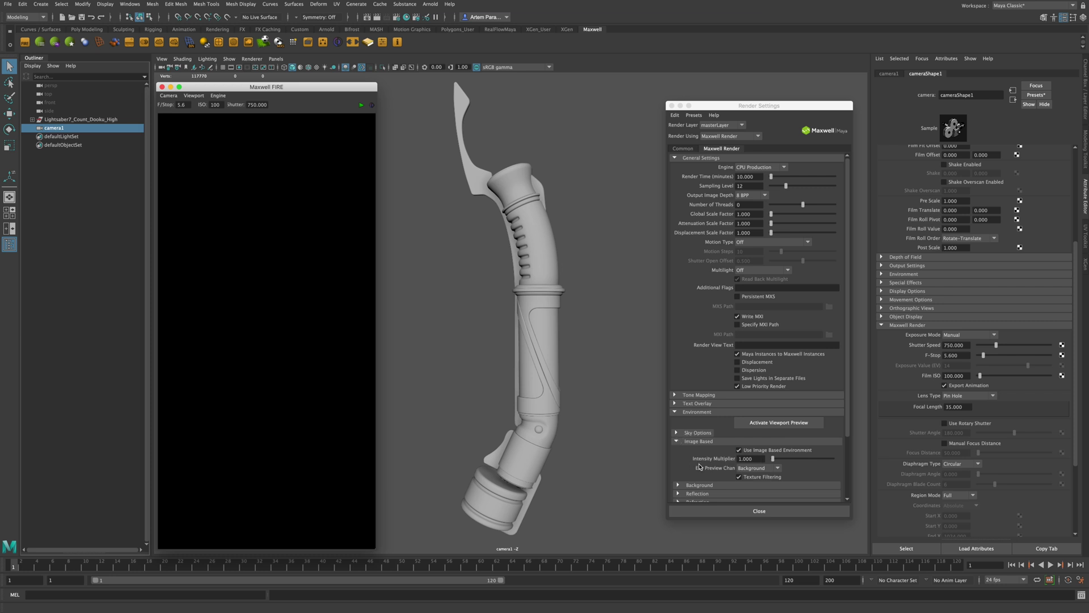
pyautogui.scroll(-5, 687, 437)
pyautogui.click(678, 410)
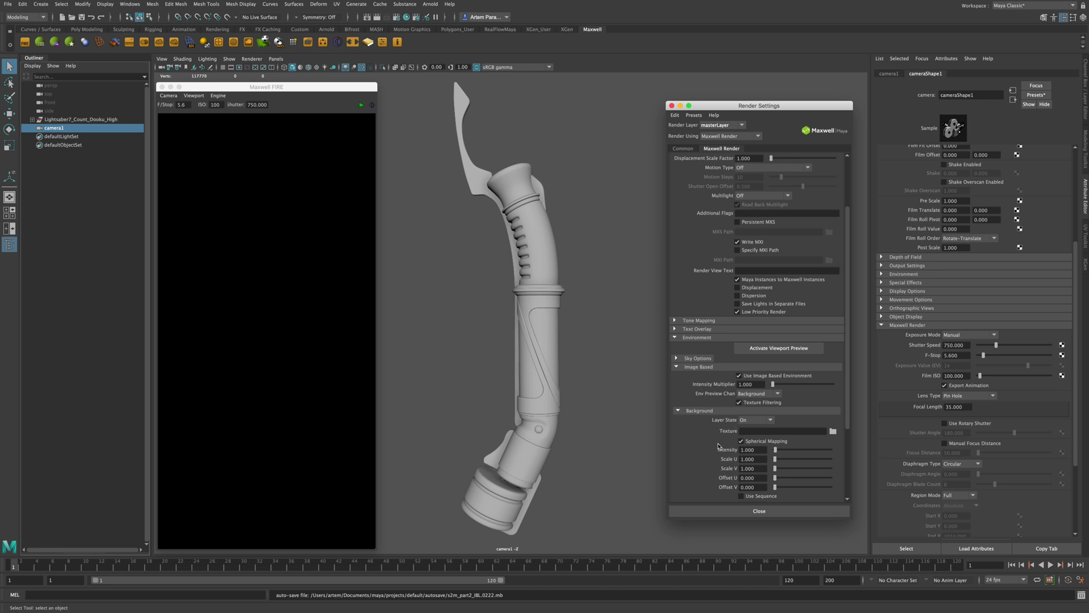
pyautogui.click(832, 431)
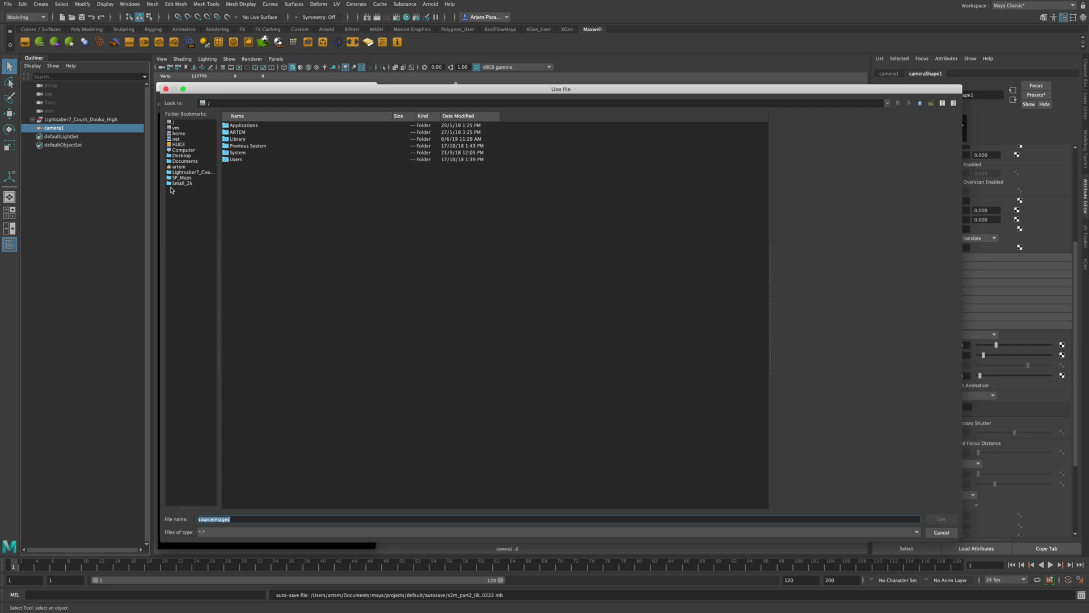
pyautogui.click(175, 184)
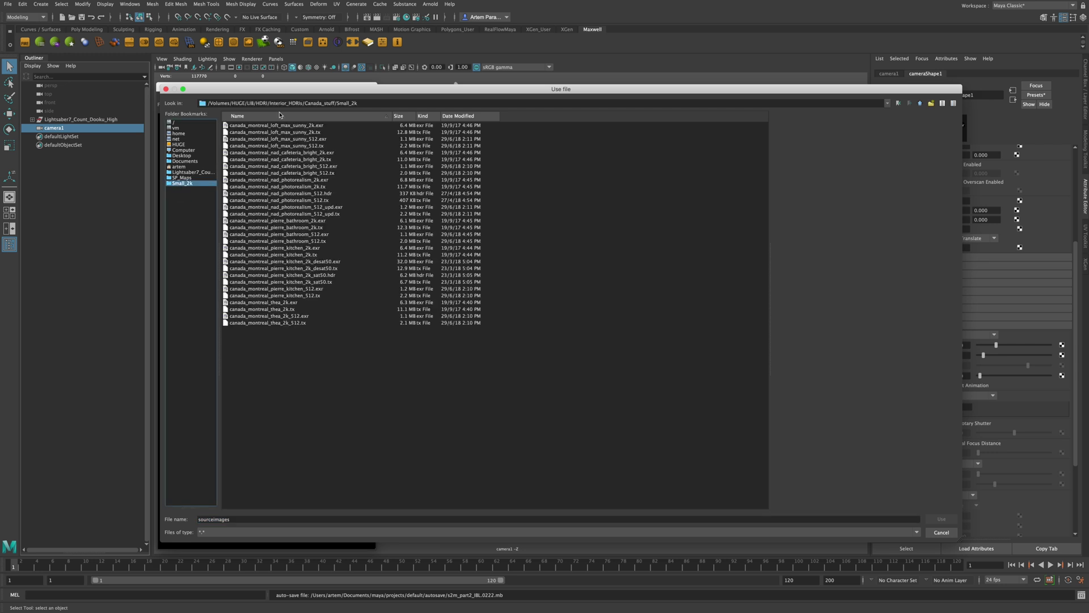
pyautogui.click(283, 249)
pyautogui.click(943, 518)
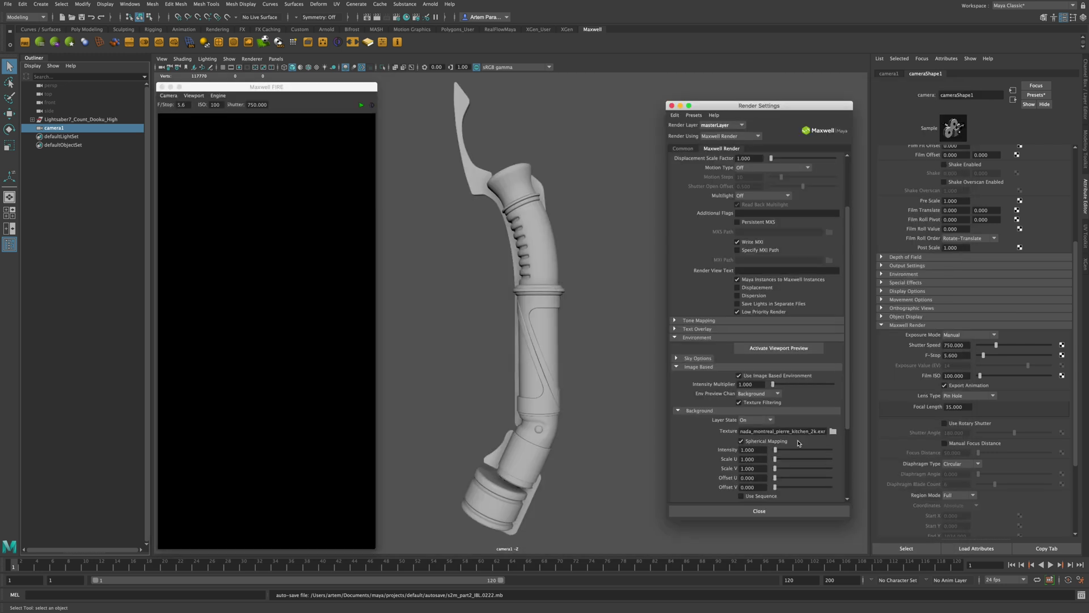
pyautogui.click(360, 105)
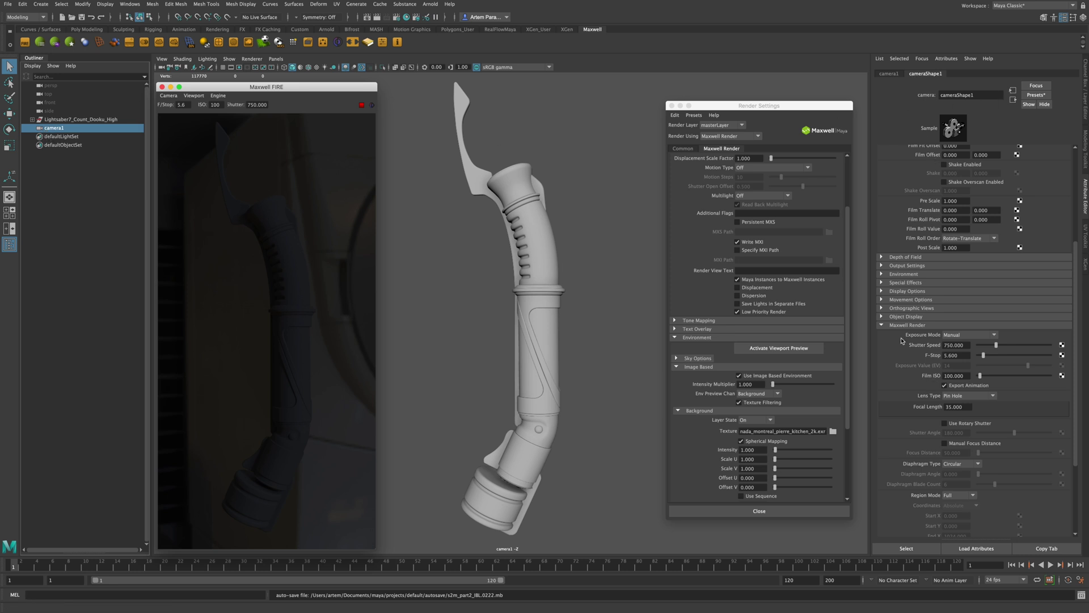
# Brighten the preview by lowering the camera's Maxwell shutter speed to 50
pyautogui.moveTo(1076, 343); pyautogui.dragTo(1069, 371)
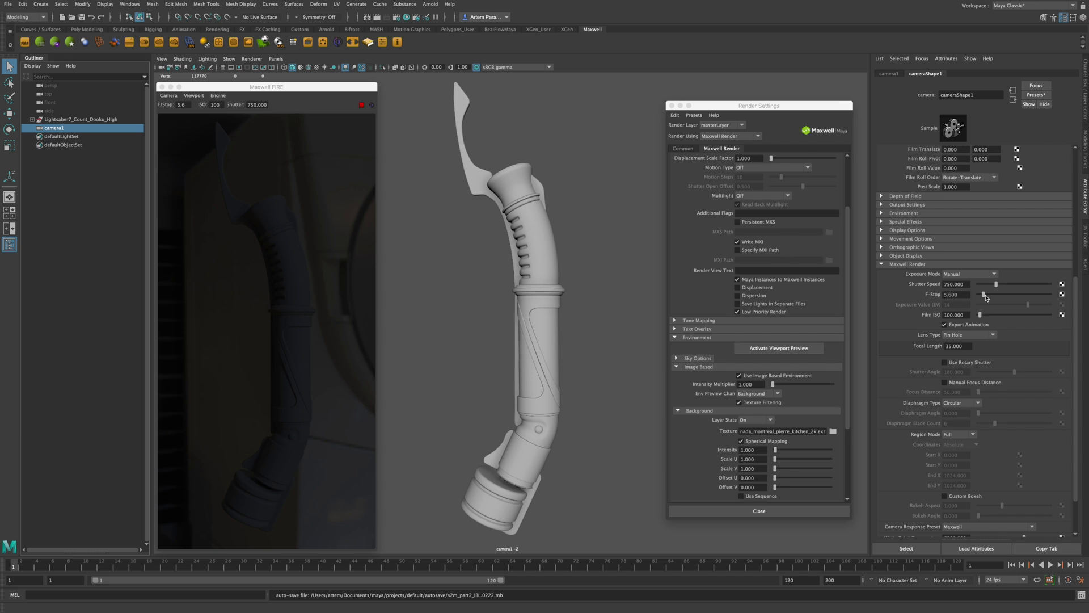
pyautogui.moveTo(996, 286); pyautogui.dragTo(980, 285)
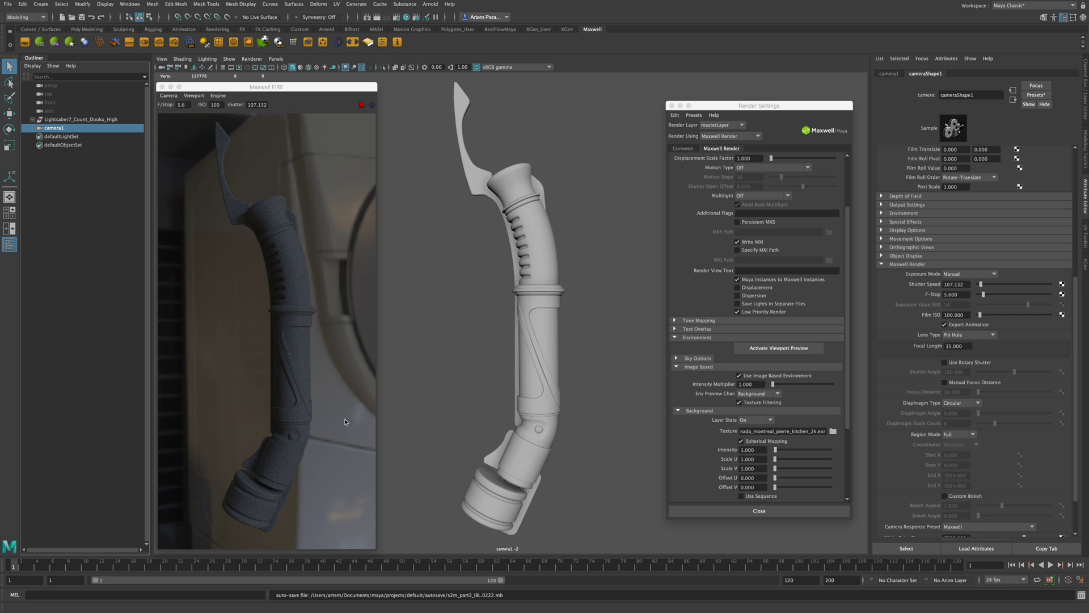
pyautogui.doubleClick(964, 284)
pyautogui.write('50')
pyautogui.press('Return')
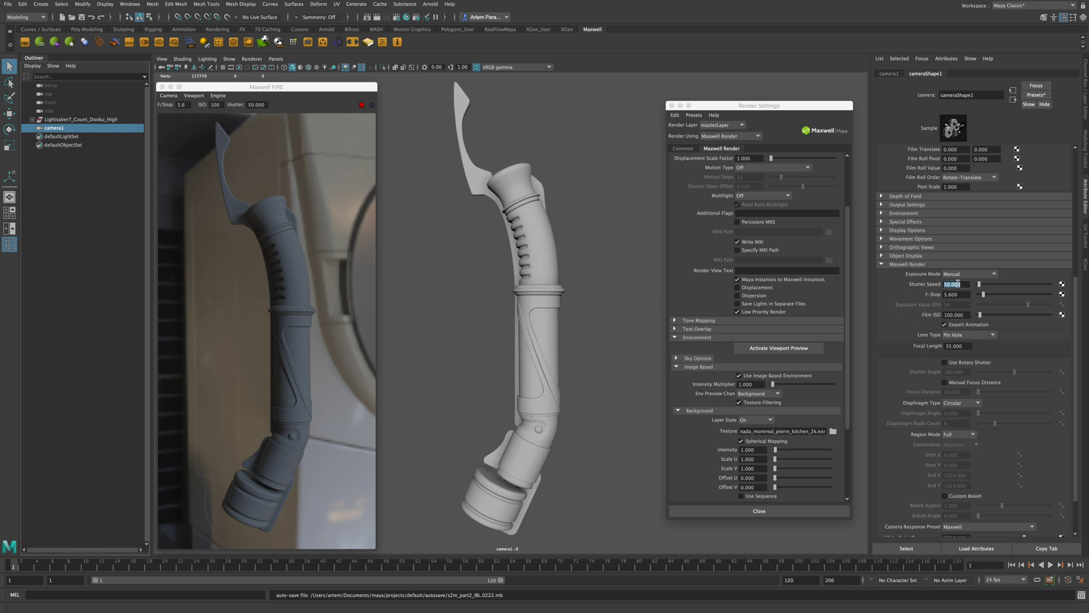
# Raise the camera's film ISO, first to 200 and finally to 260
pyautogui.click(962, 315)
pyautogui.write('200')
pyautogui.press('Return')
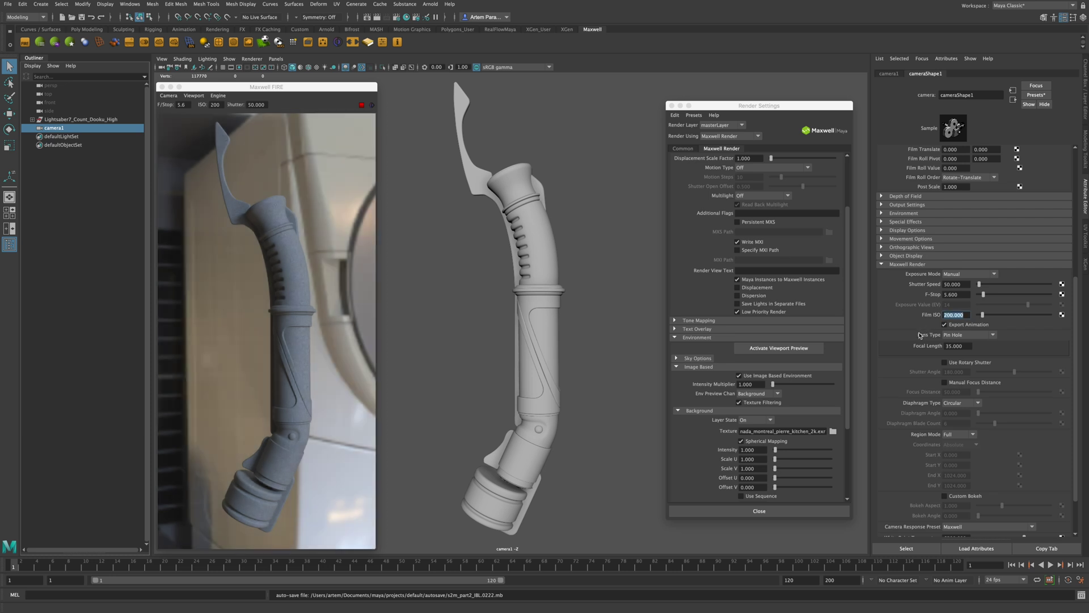
pyautogui.write('260')
pyautogui.press('Return')
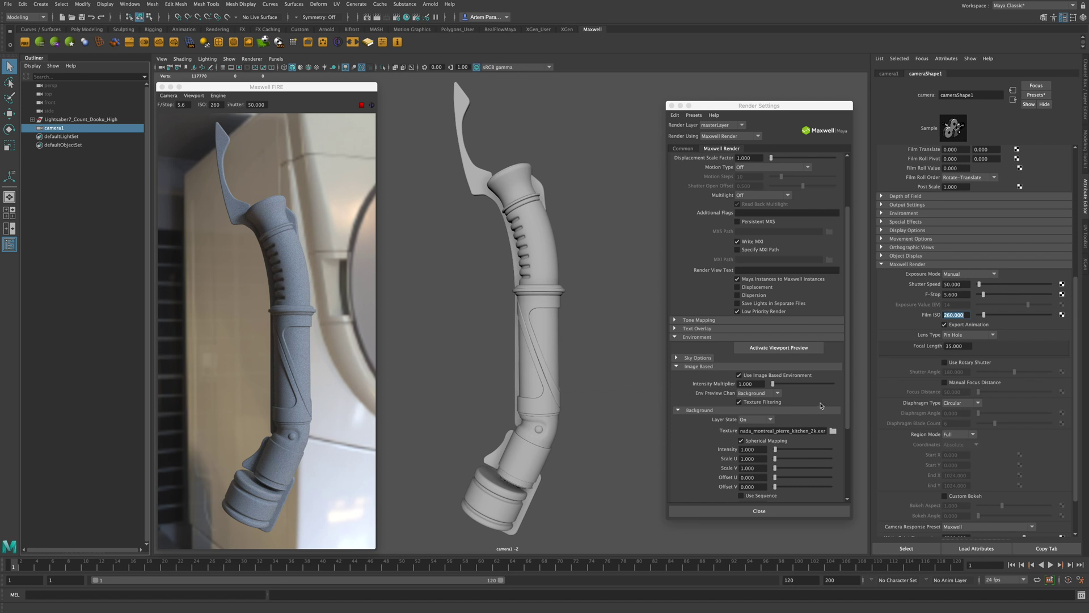
# Rotate the background environment image with a U offset of about 224.3 and set its layer state to Off
pyautogui.moveTo(846, 392); pyautogui.dragTo(845, 437)
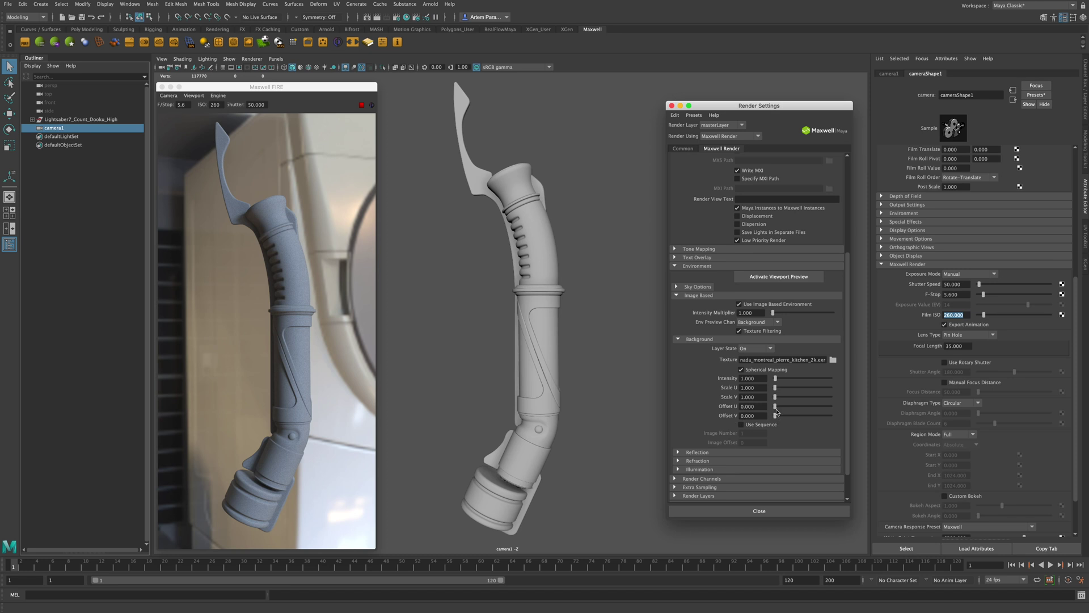
pyautogui.moveTo(776, 408); pyautogui.dragTo(789, 408)
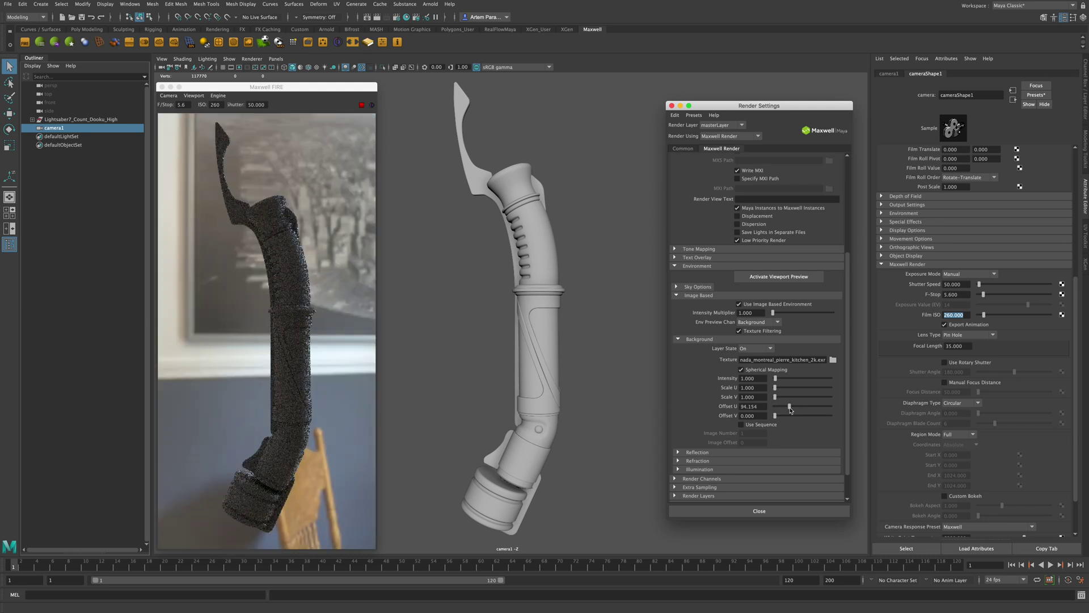
pyautogui.moveTo(789, 408); pyautogui.dragTo(810, 410)
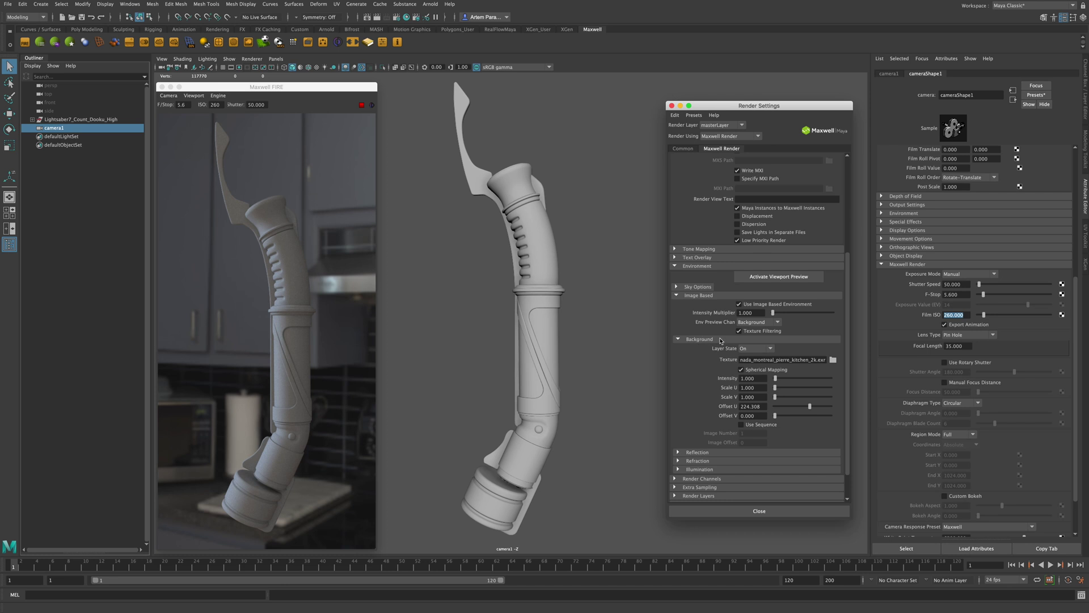
pyautogui.click(743, 348)
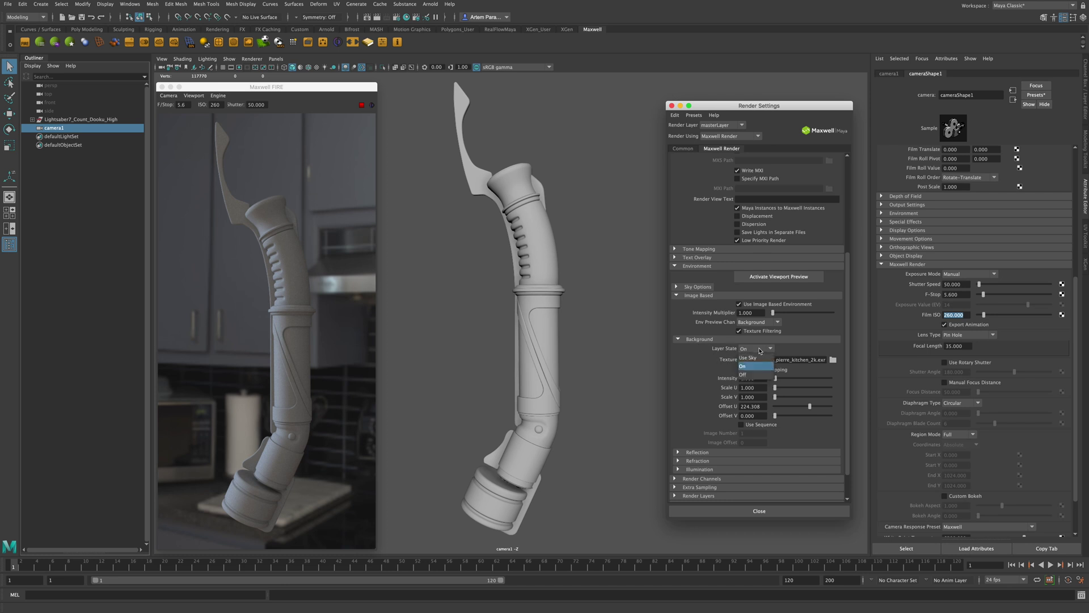
pyautogui.click(744, 374)
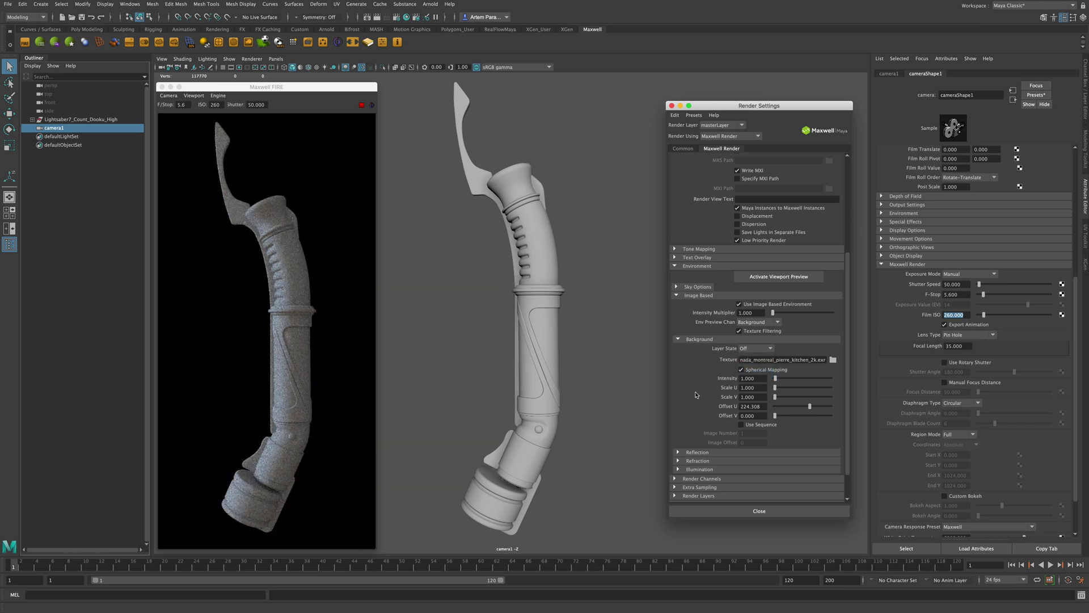